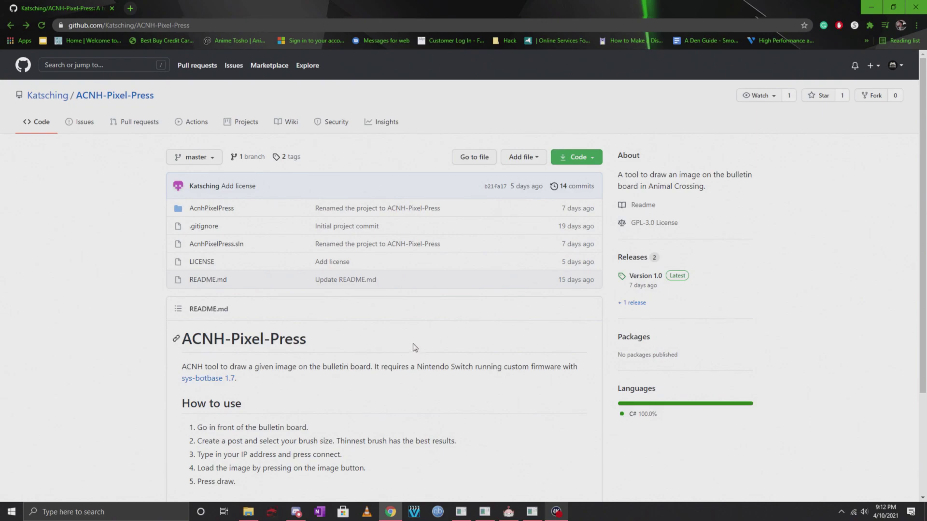
- Scroll the ACNH-Pixel-Press README down to the How to use steps and ink warning
scroll(427, 369, "down", 3)
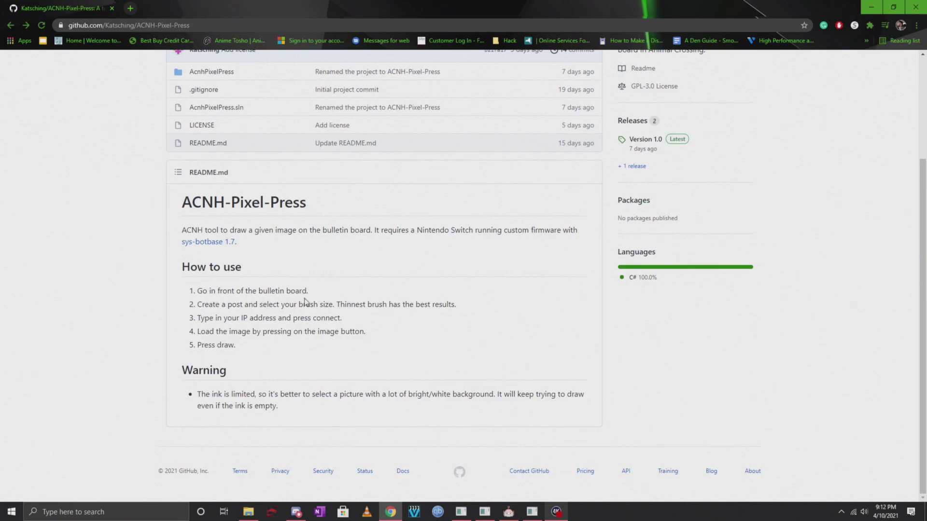
- Return to the top of the repository page and switch to Discord's brick-week-help channel
left_click_drag(192, 295, 309, 292)
left_click(214, 306)
scroll(544, 309, "up", 3)
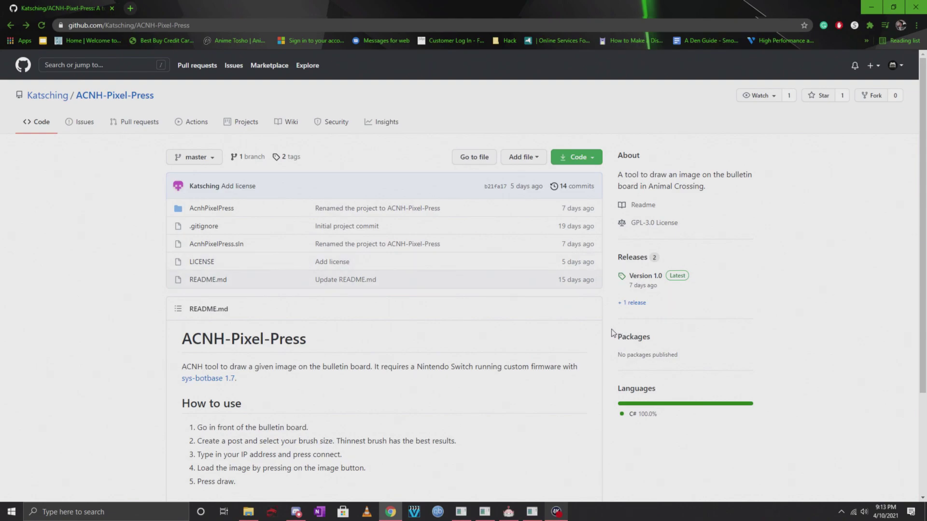
left_click(297, 513)
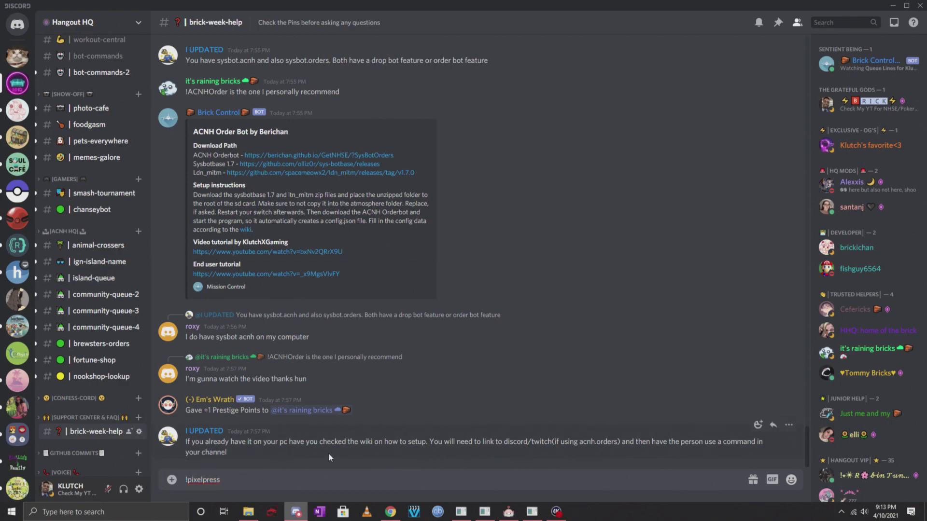
- Send !pixelpress, read the bot's guide and video tutorial note, then return to GitHub
key("Return")
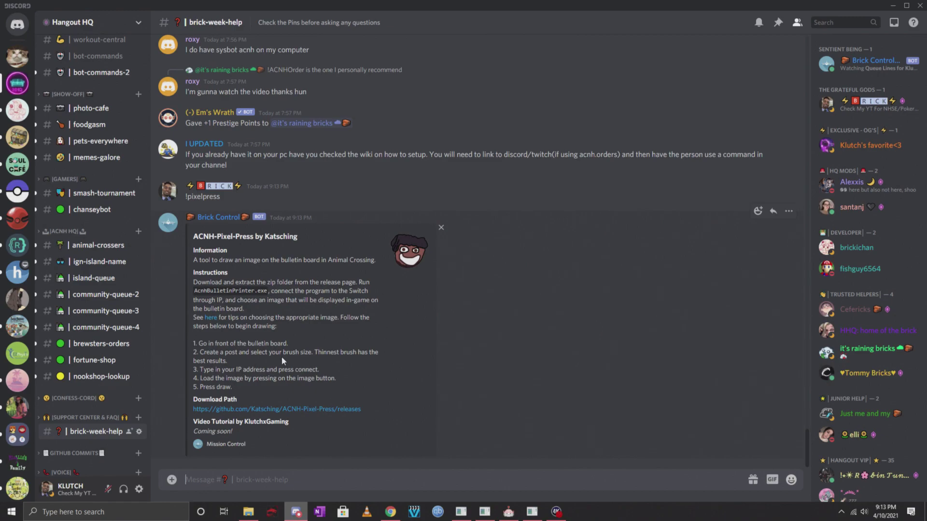
left_click_drag(241, 430, 185, 415)
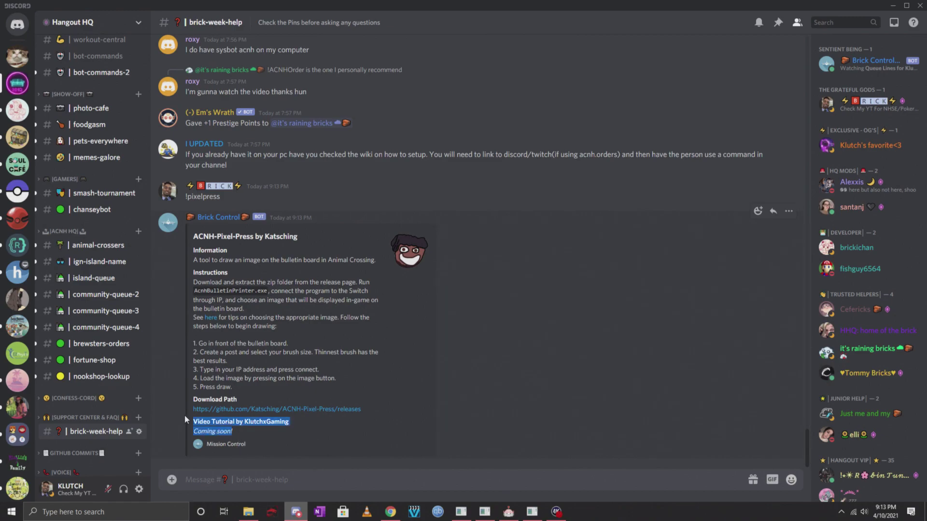
left_click(259, 395)
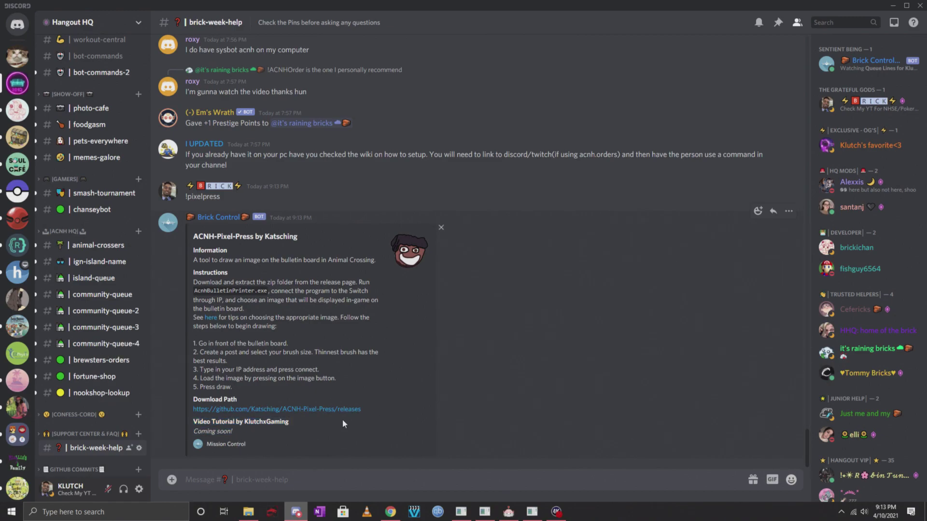
key("alt+Tab")
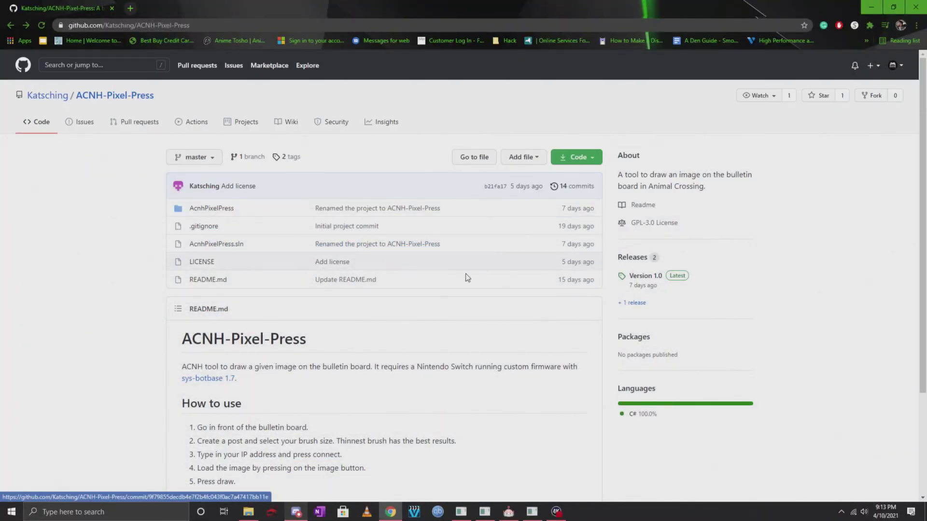
- Download ACNH-Pixel-Press.zip from the Version 1.0 release and minimize the browser
left_click(656, 276)
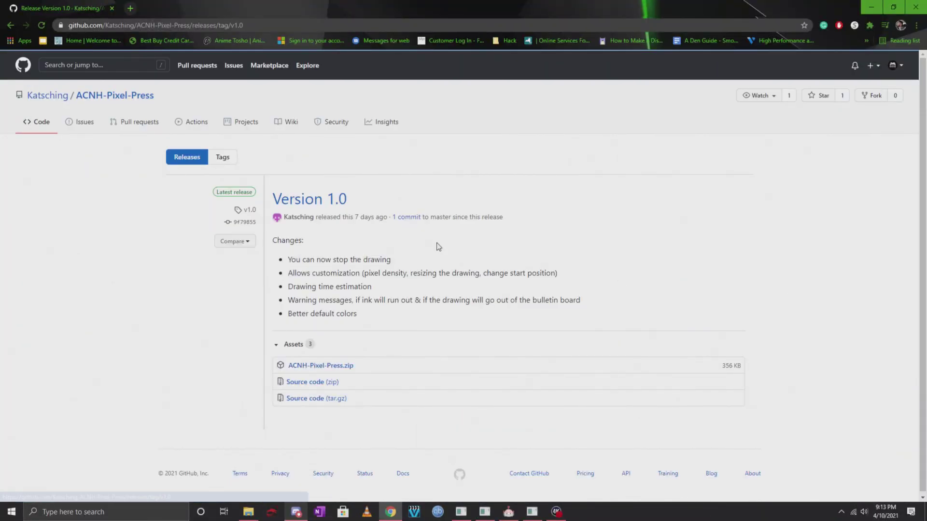
left_click(347, 368)
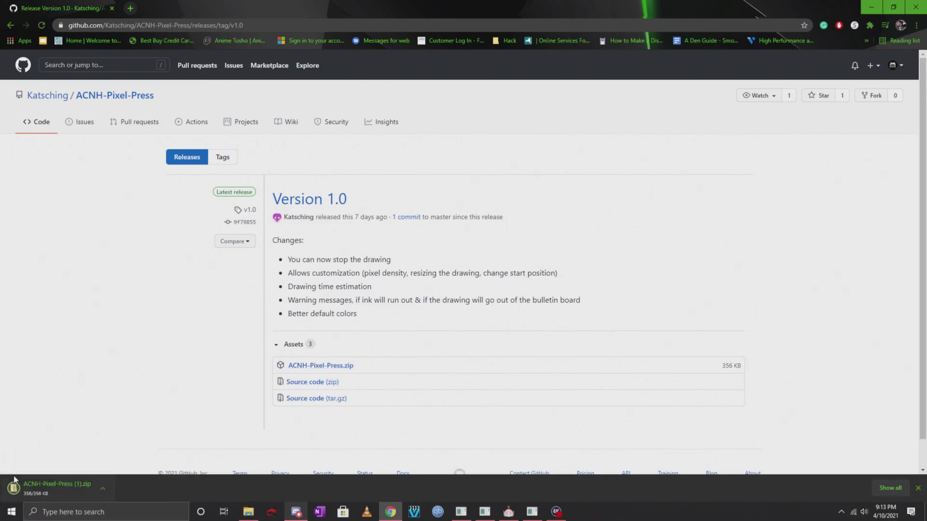
left_click(871, 8)
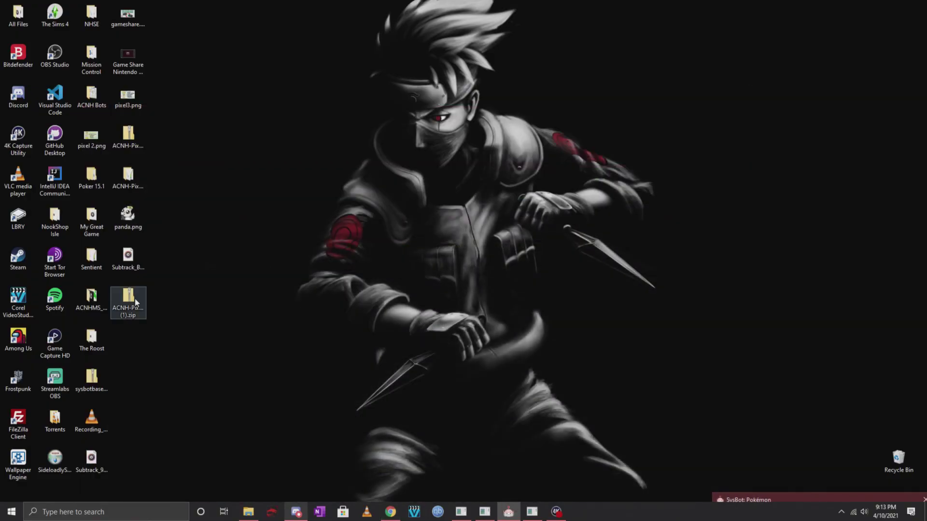
- Delete ACNH-Pixel-Press (1).zip, launch AcnhPixelPress.exe from its folder, and center its window
left_click(138, 314)
key("Delete")
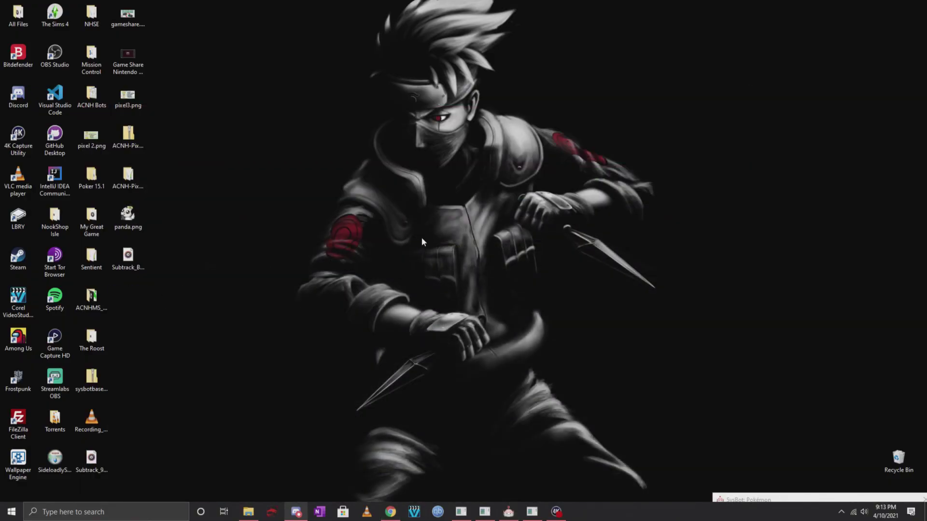
double_click(137, 180)
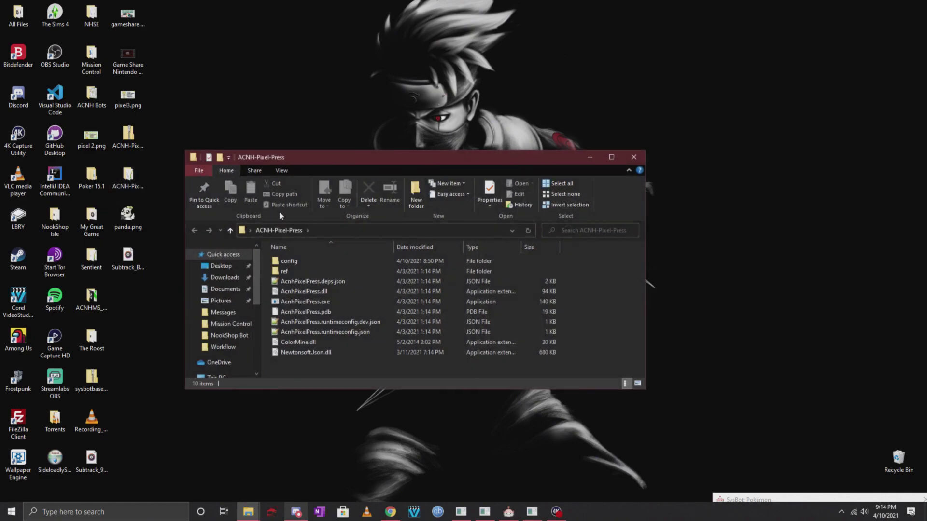
double_click(315, 303)
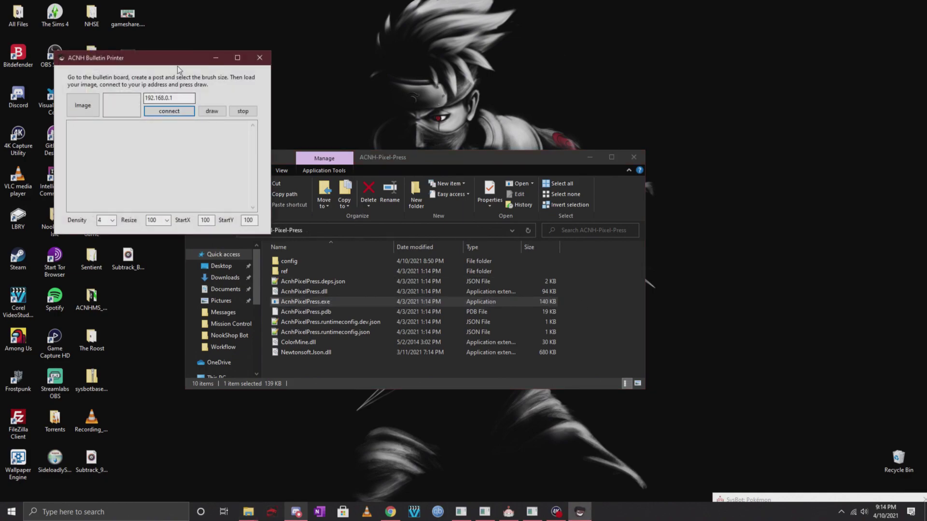
left_click_drag(180, 59, 365, 183)
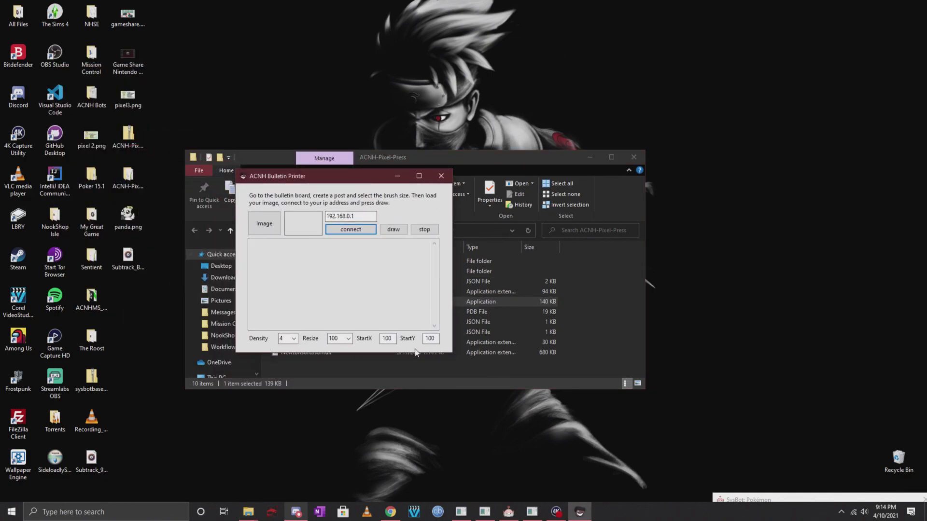
left_click(390, 512)
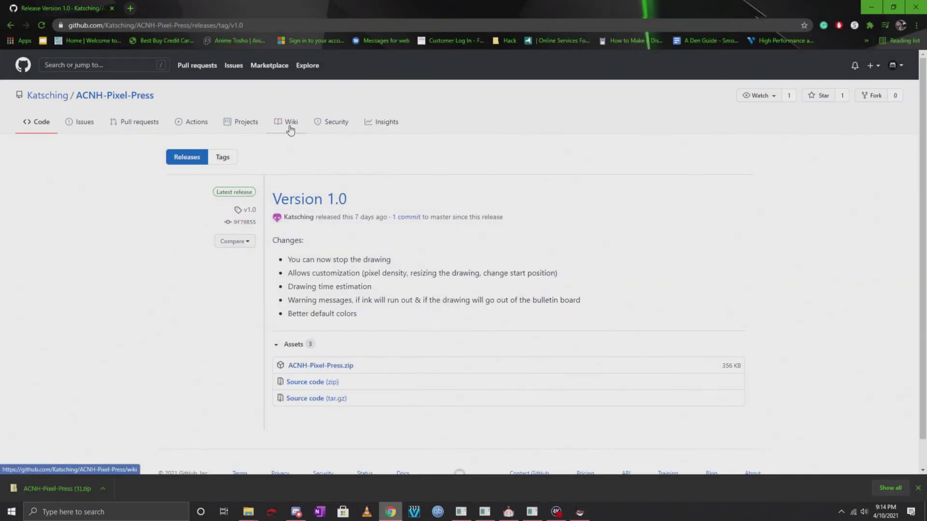
- Read the wiki's Density, Resize and StartX/StartY configuration notes
left_click(286, 128)
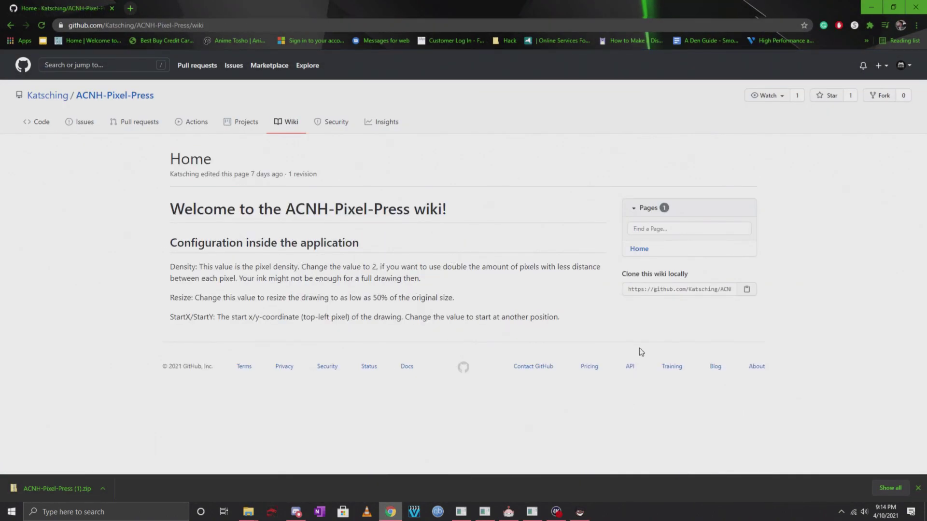
left_click_drag(585, 324, 172, 262)
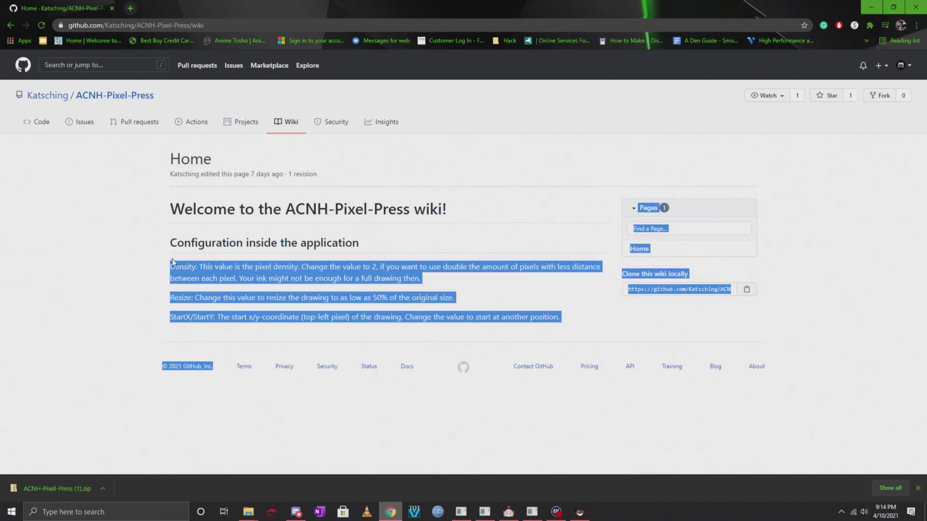
left_click(218, 276)
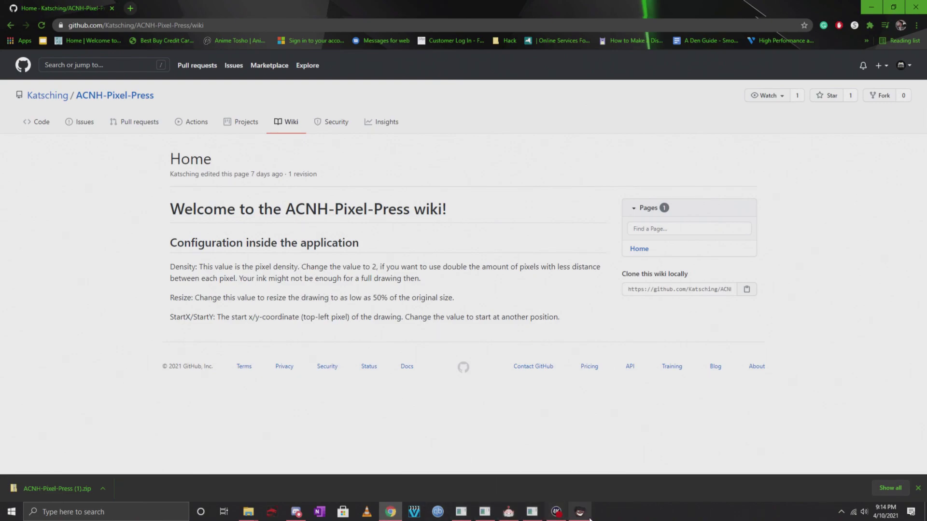
left_click(292, 338)
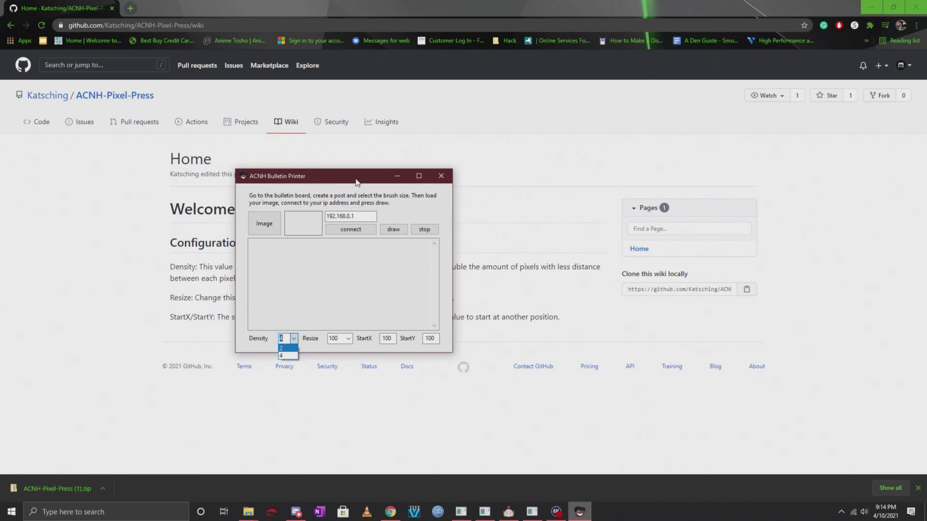
- Bring the wiki back and read its note about resizing
left_click(548, 221)
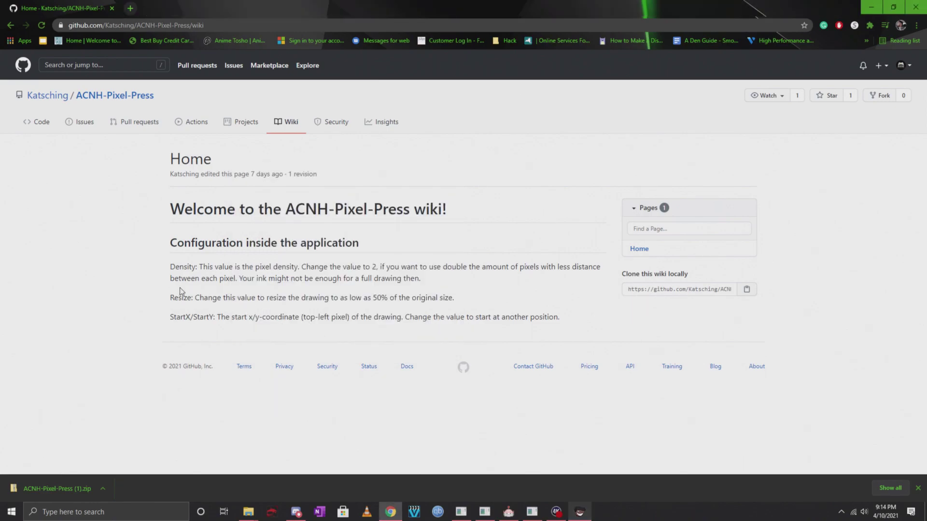
left_click_drag(173, 298, 408, 297)
left_click(411, 297)
- Check the printer's Resize options (50, 60, 80, 100) without changing them
left_click(579, 512)
key("Tab")
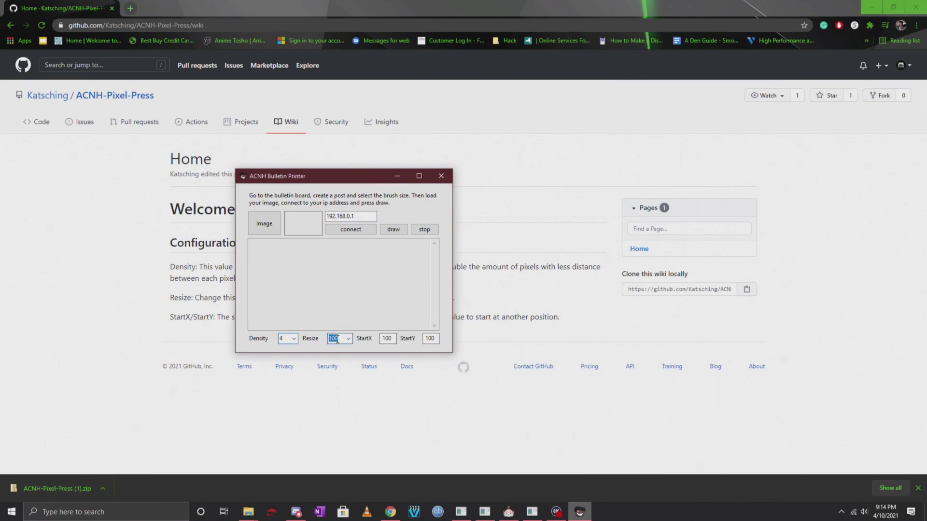
left_click(348, 339)
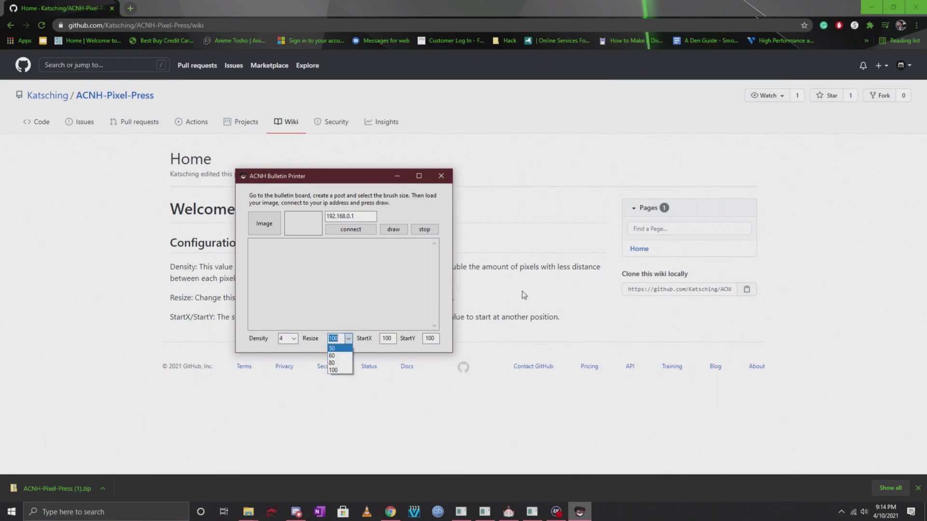
left_click(393, 179)
left_click(393, 178)
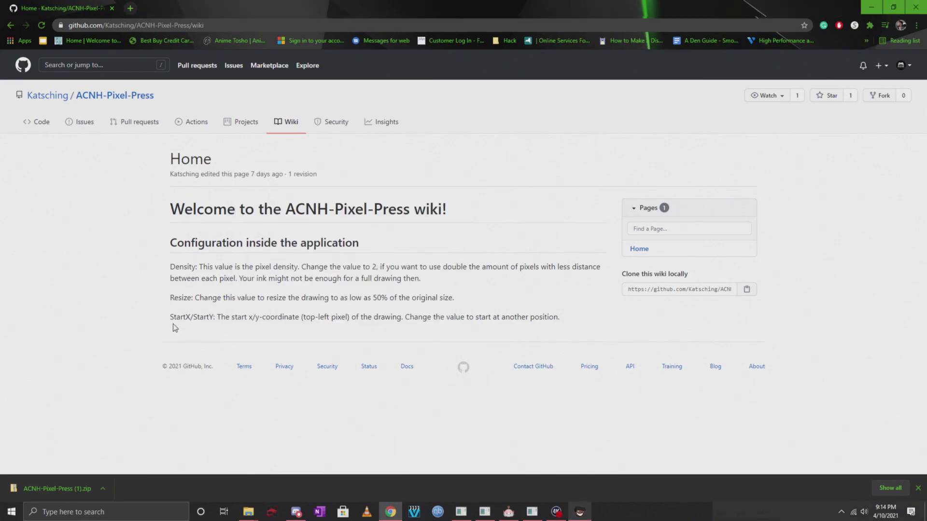
left_click(579, 511)
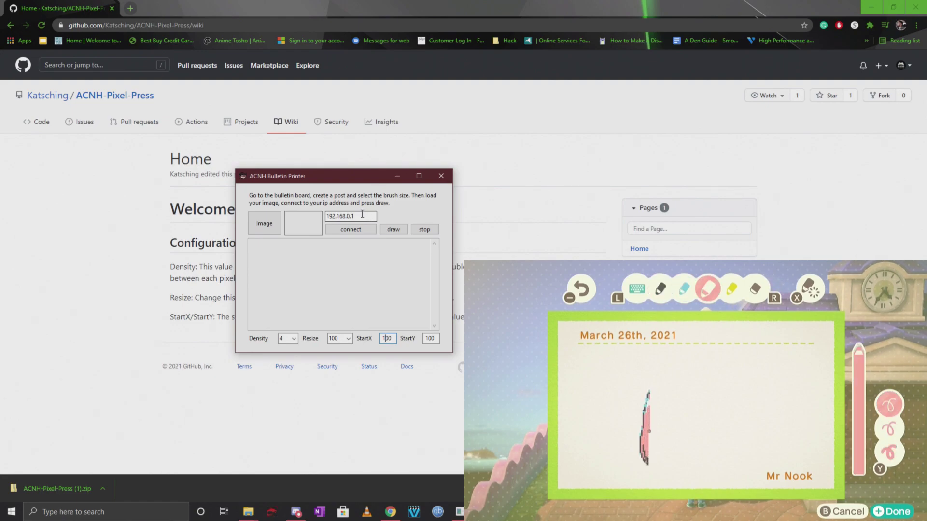
- Change the Switch IP address to 192.168.1.182
key("Tab")
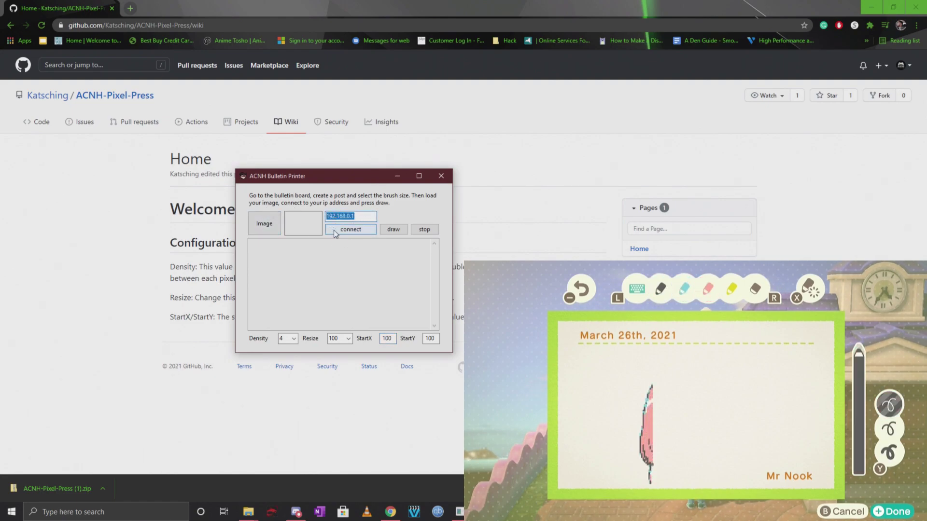
left_click(361, 216)
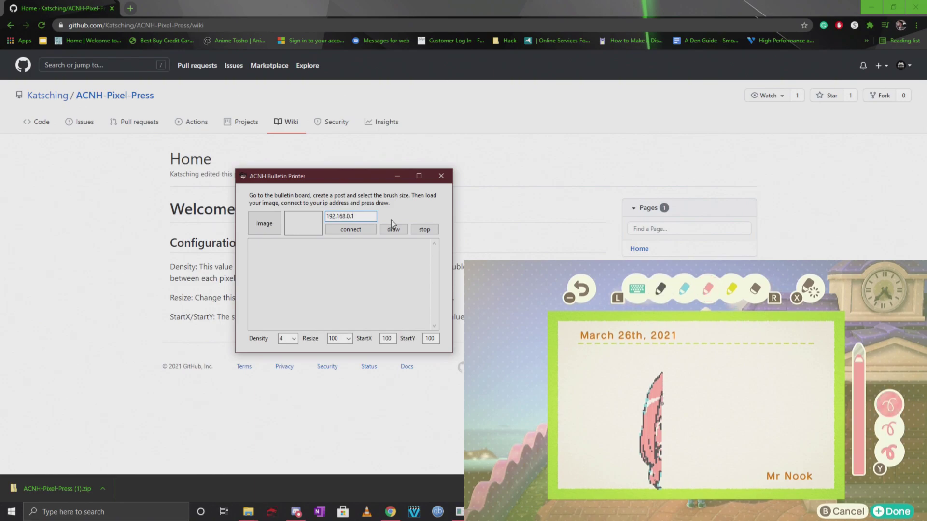
key("BackSpace")
key("BackSpace")
key("BackSpace")
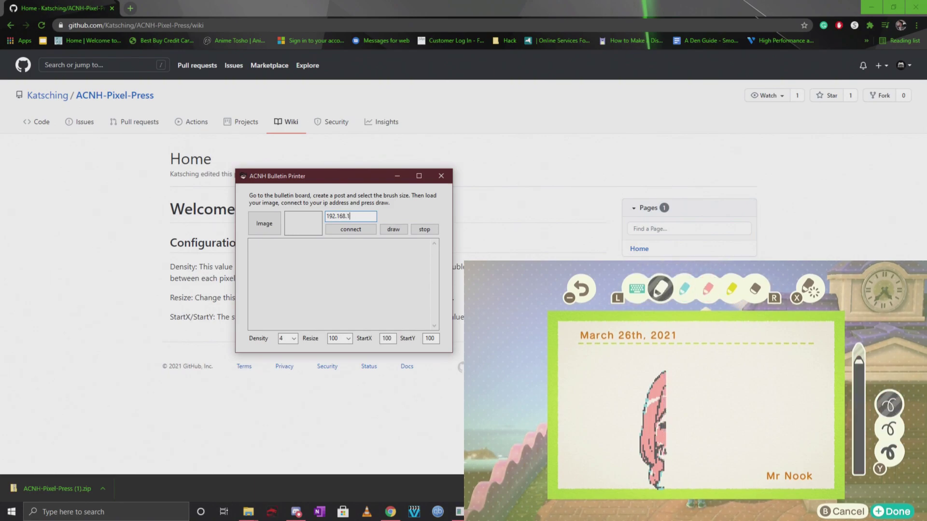
type(".182")
- Connect to the Switch, confirm 'Connected successfully', and bring up the image picker
left_click_drag(314, 176, 145, 70)
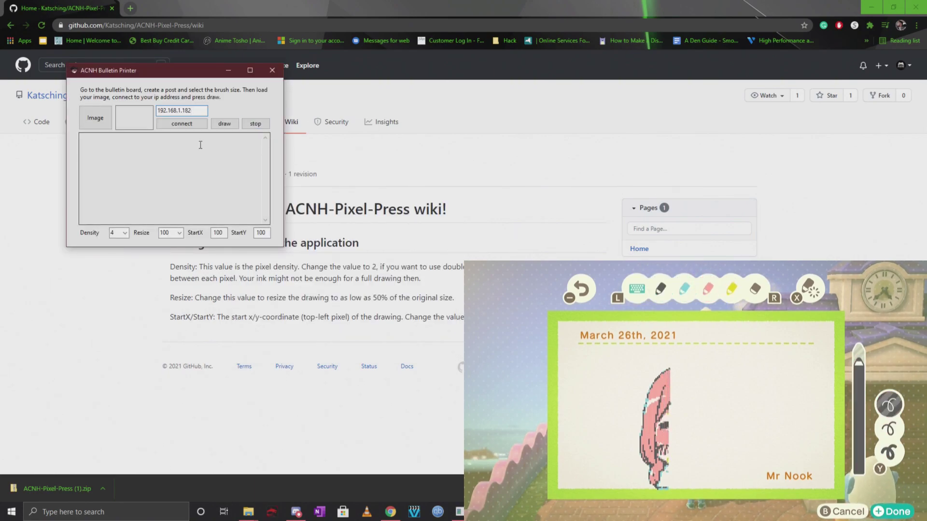
left_click(190, 125)
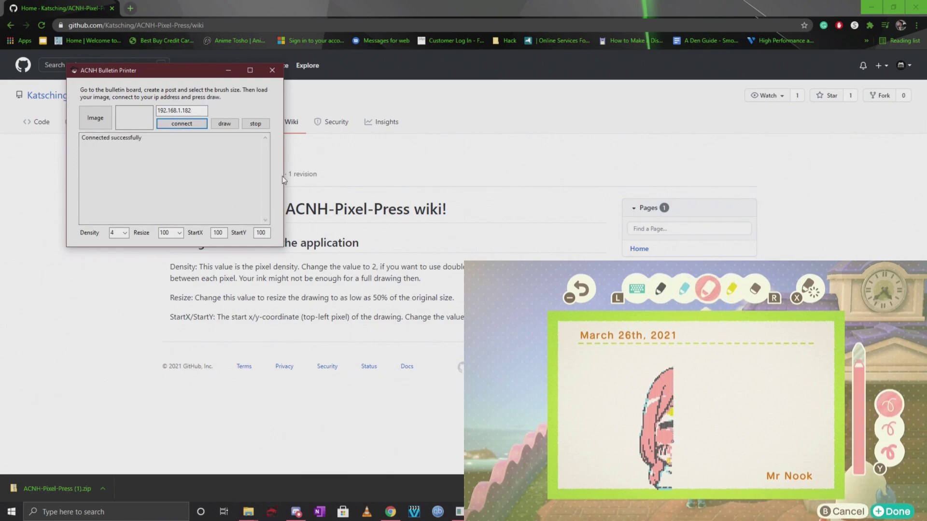
left_click(160, 198)
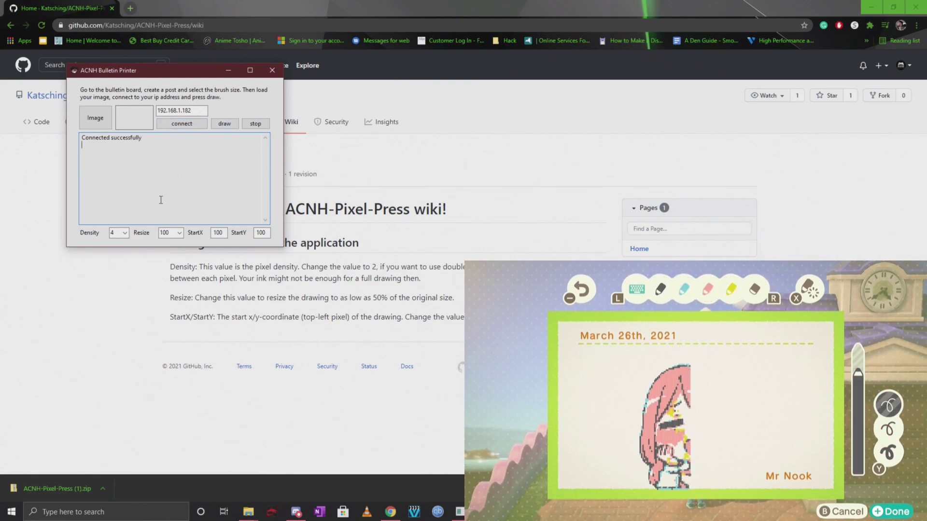
left_click(101, 119)
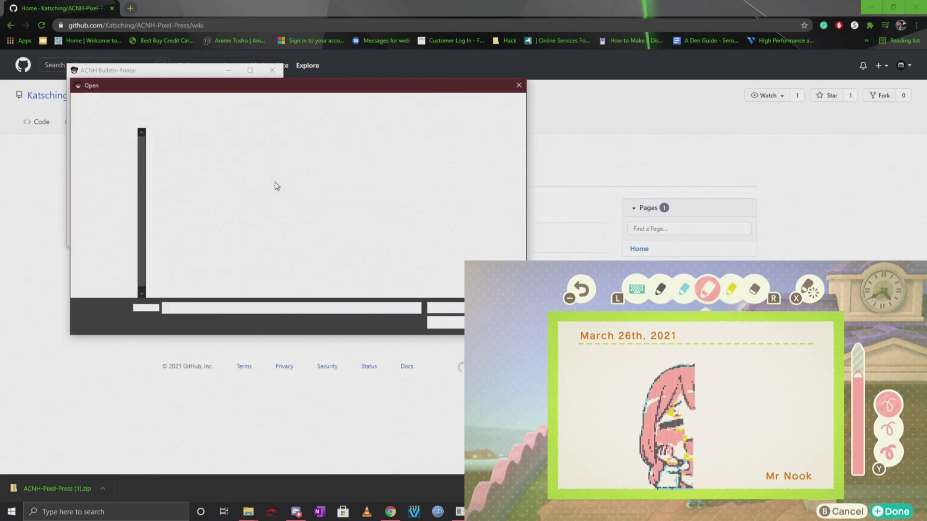
- Load panda.png and try density 2, dismissing the incomplete-drawing warning
double_click(231, 261)
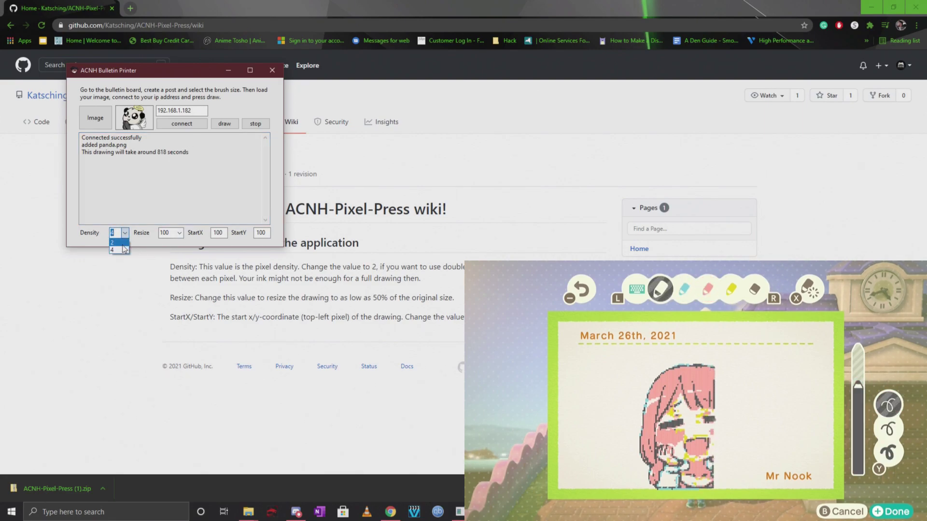
left_click(122, 243)
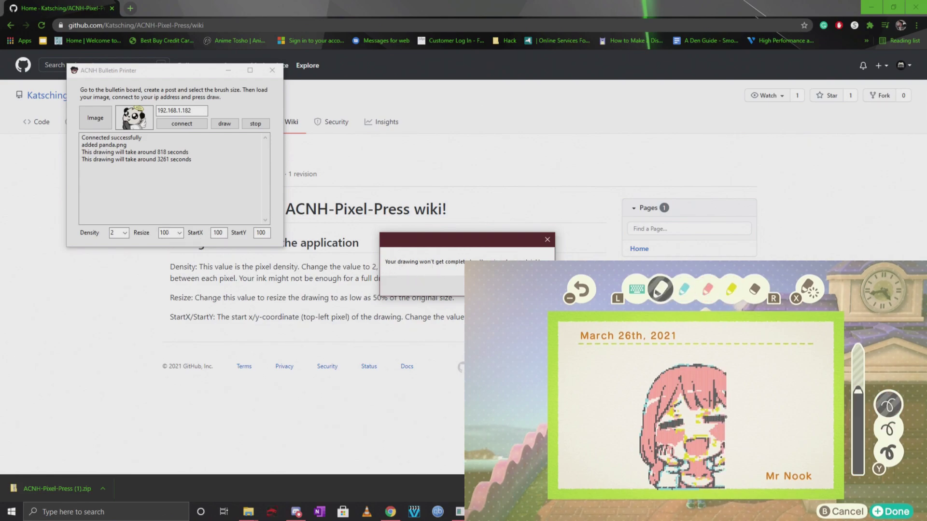
key("Return")
- Compare resize 80, then settle on density 4 at 100 percent (818 seconds)
left_click(125, 233)
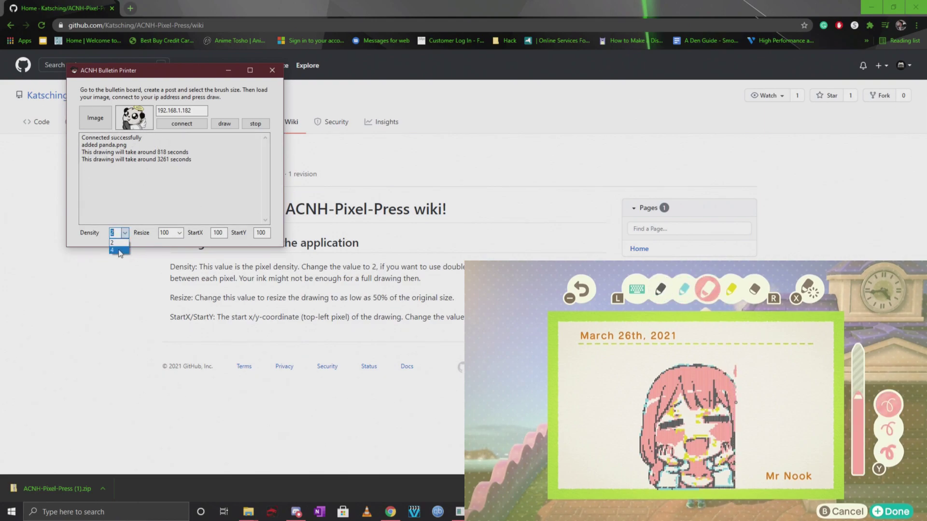
left_click(180, 234)
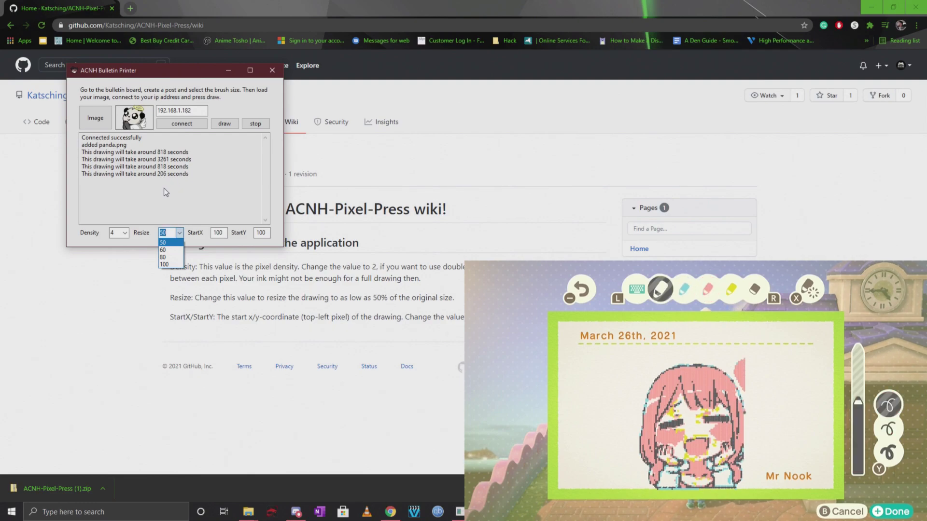
left_click(175, 258)
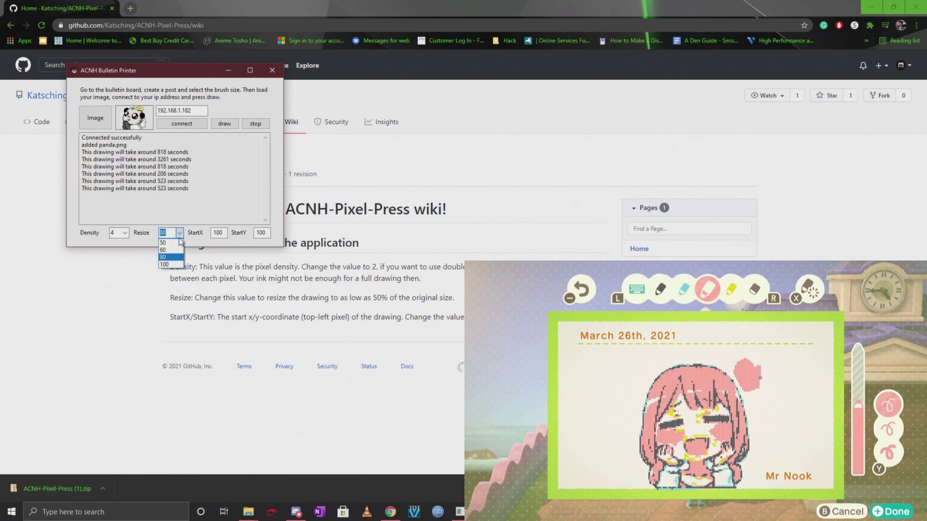
left_click(173, 265)
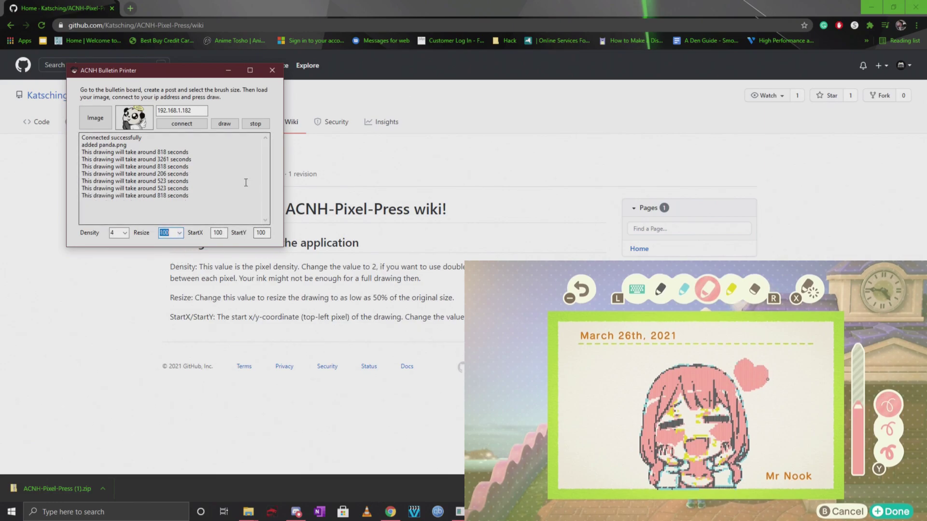
- Start drawing panda.png and move the printer window beside the game capture
left_click(224, 124)
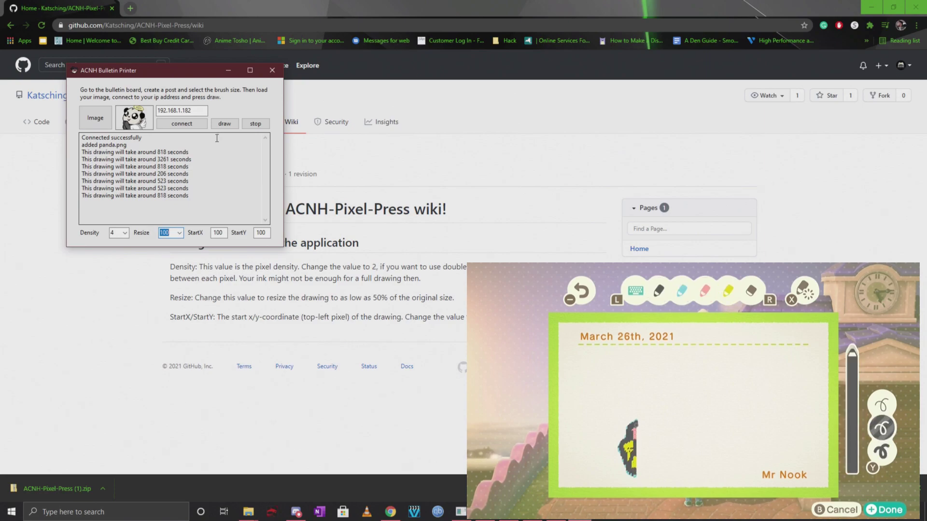
mouse_move(169, 70)
left_mouse_down()
mouse_move(505, 266)
mouse_move(535, 247)
mouse_move(452, 211)
left_mouse_up()
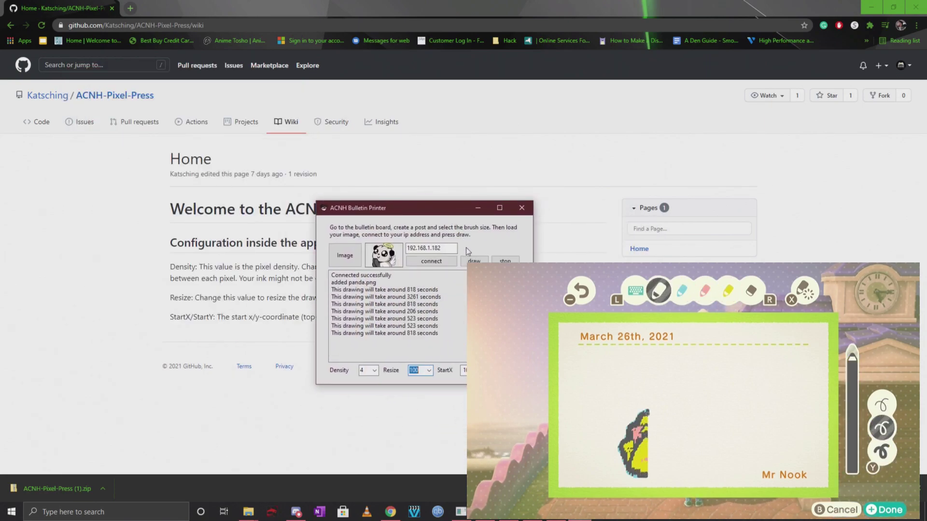